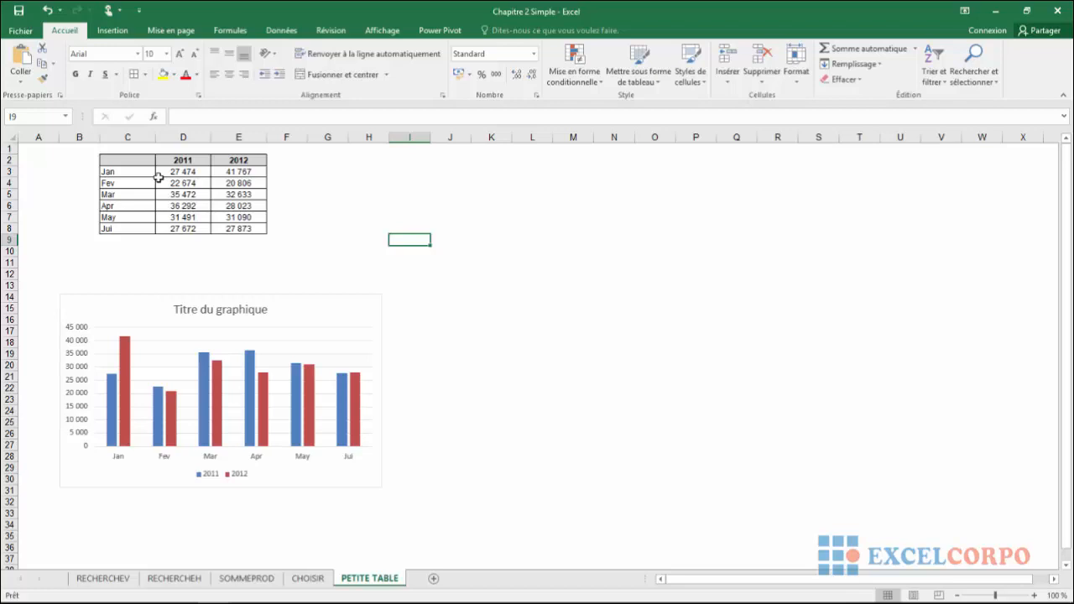
Convert the monthly data range C2:E8 into an Excel table that uses its first row as headers.
click(157, 178)
key(Left)
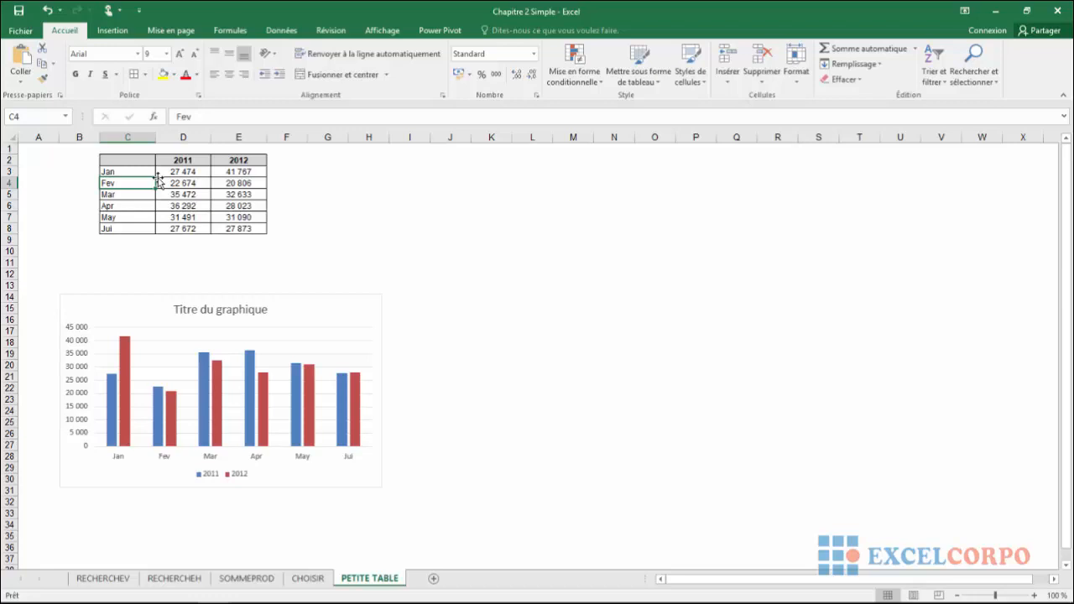
click(124, 33)
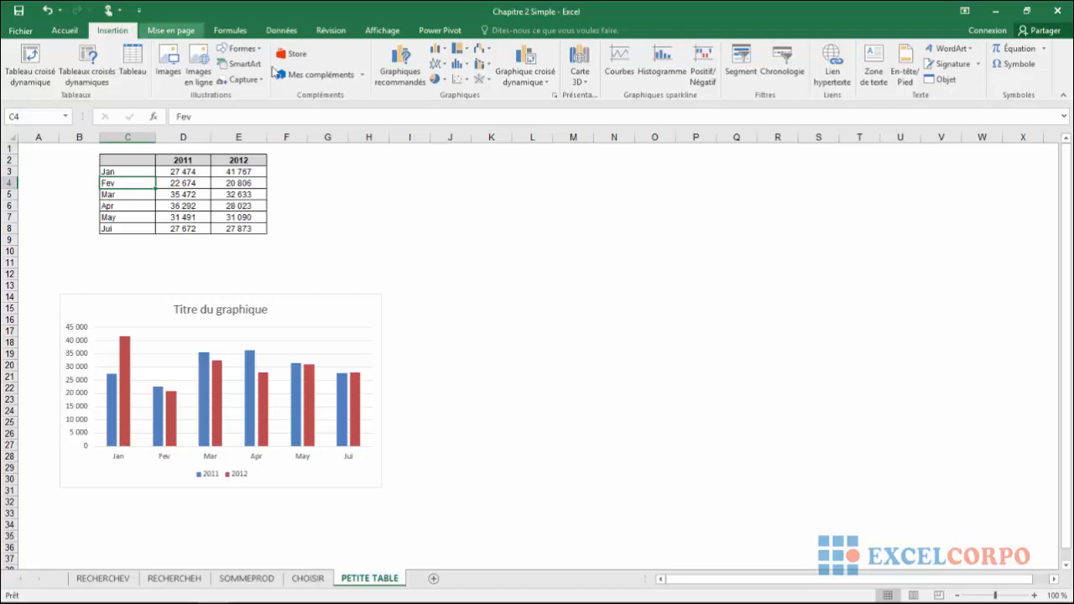
click(134, 69)
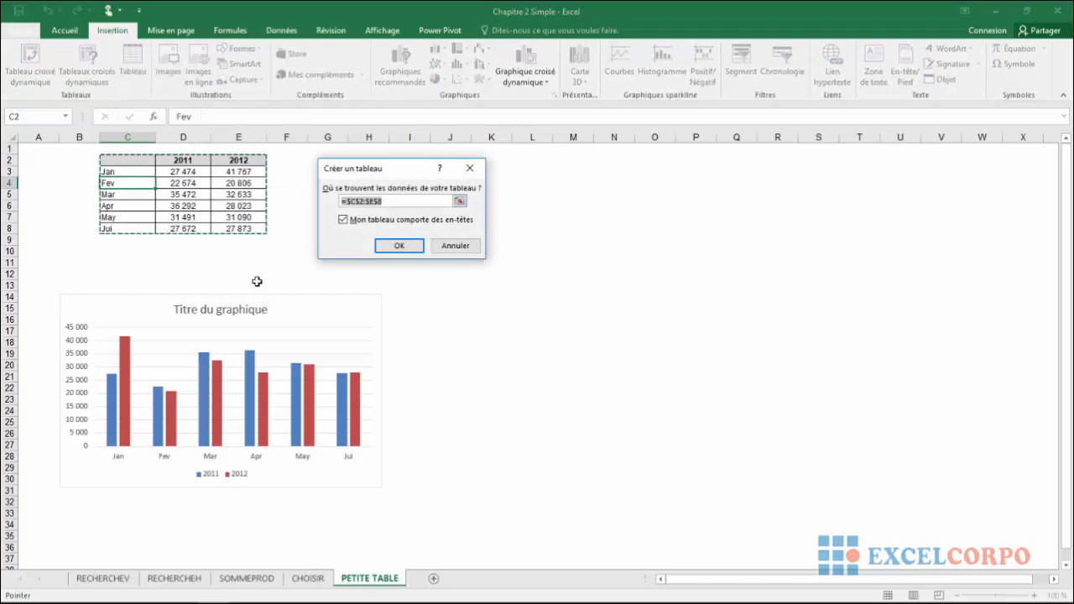
mouse_move(335, 599)
click(460, 203)
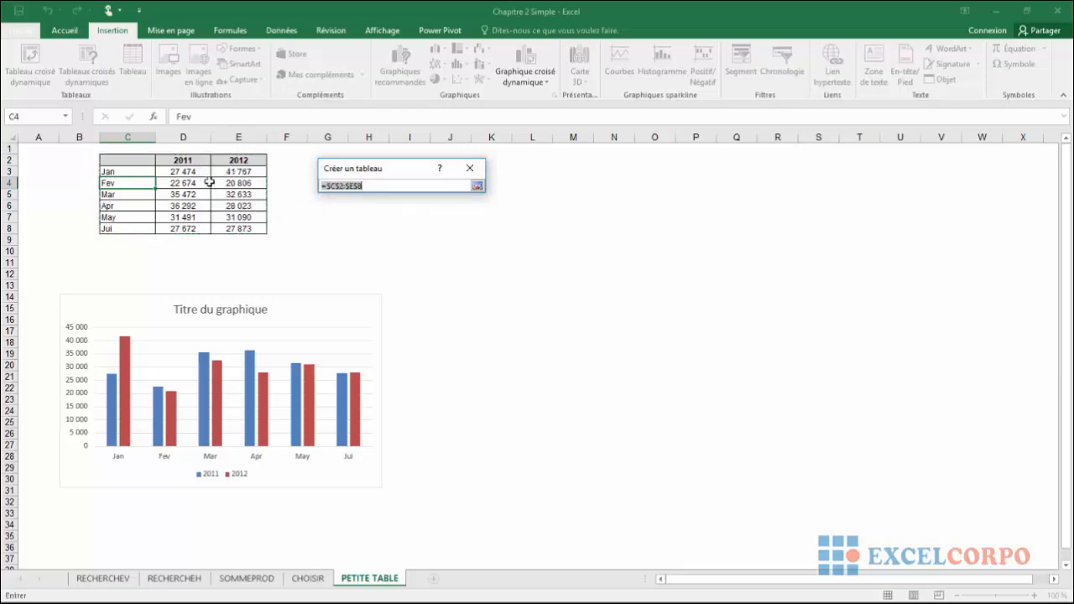
click(478, 186)
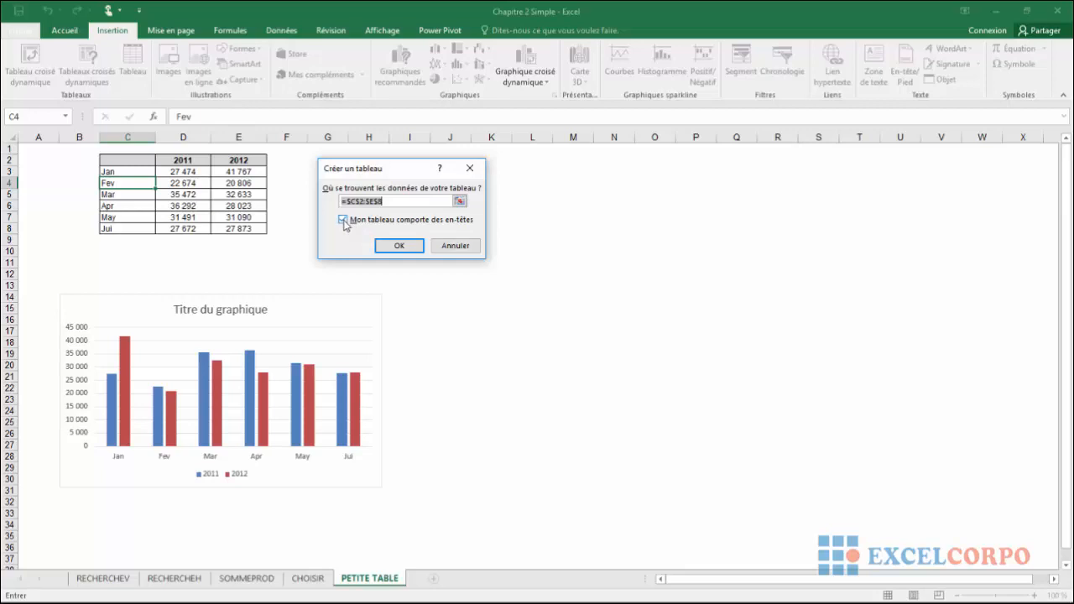
click(459, 201)
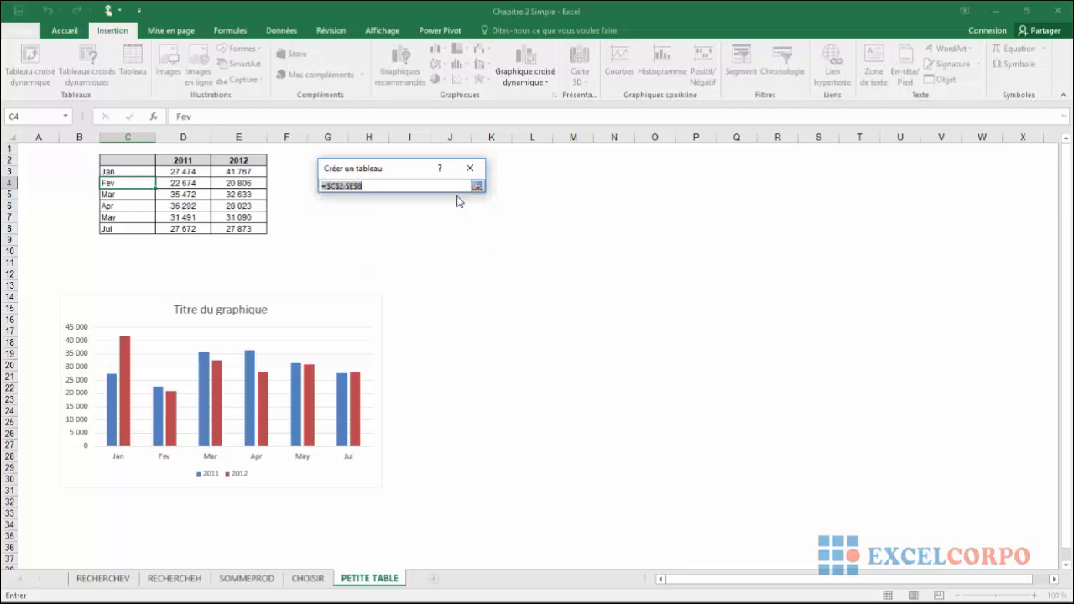
click(145, 159)
drag(145, 159, 221, 232)
drag(221, 251, 218, 226)
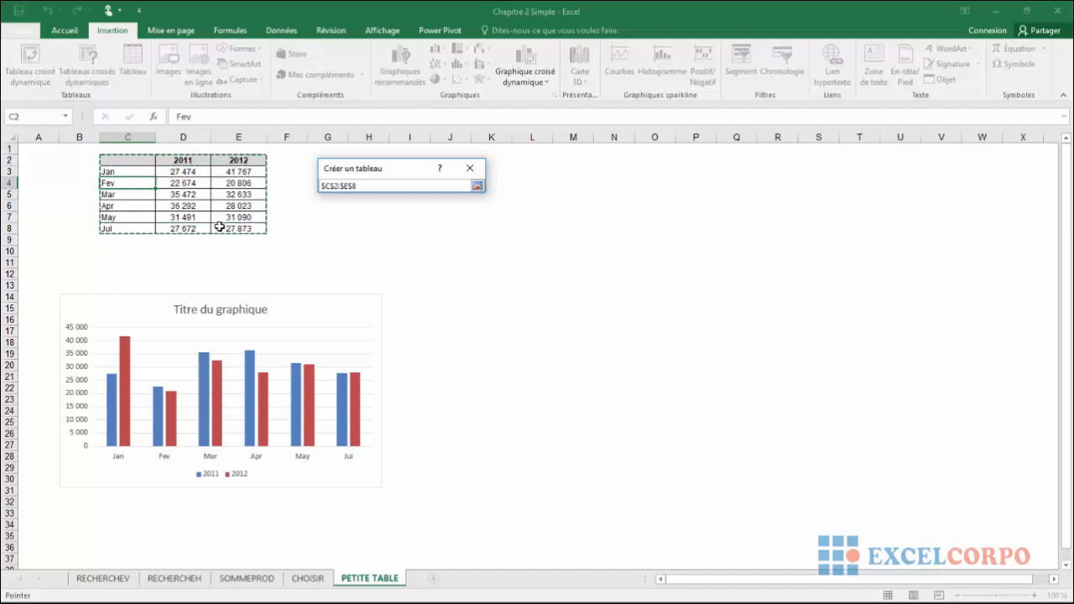
click(474, 186)
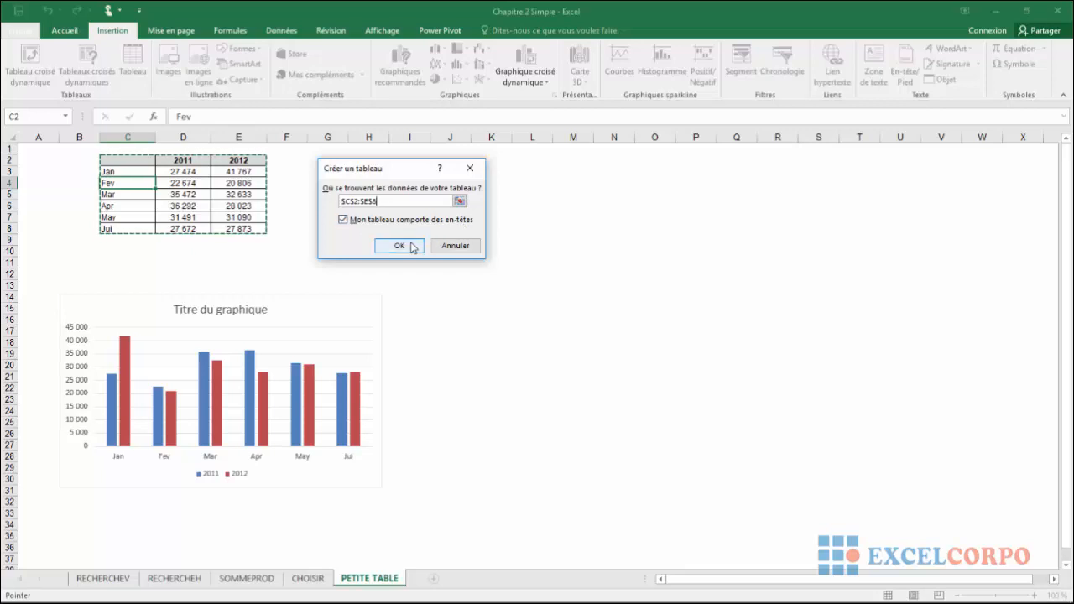
click(401, 246)
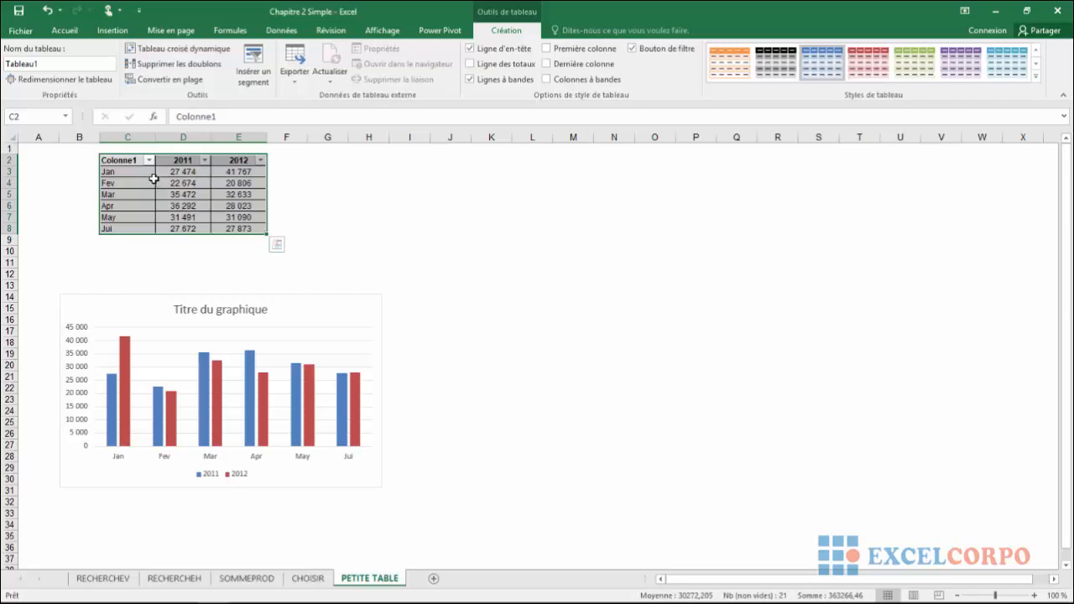
Apply the red banded table style to the monthly data table.
click(299, 230)
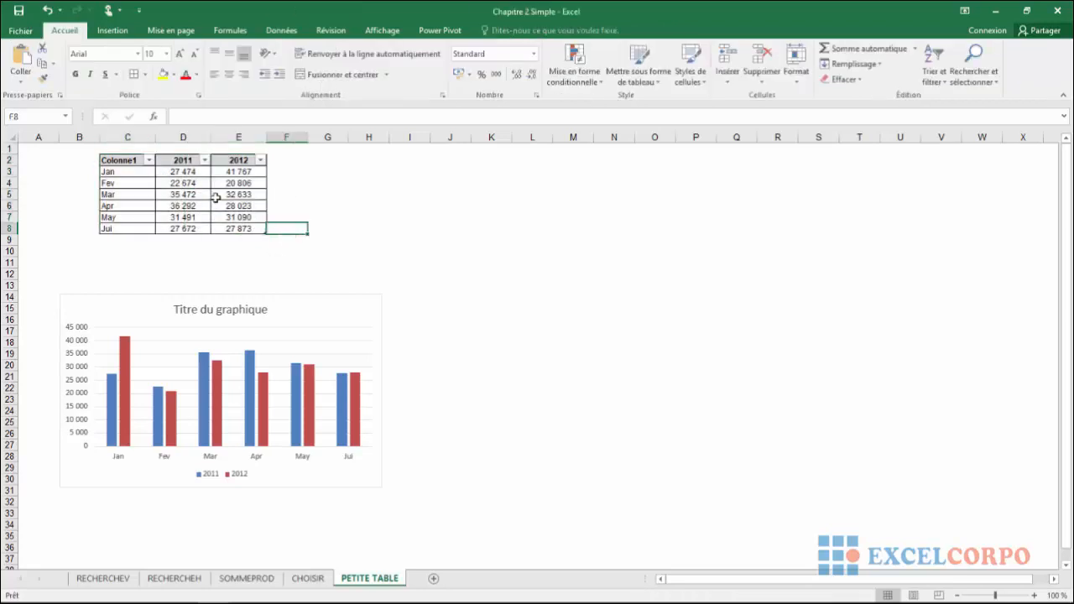
click(179, 181)
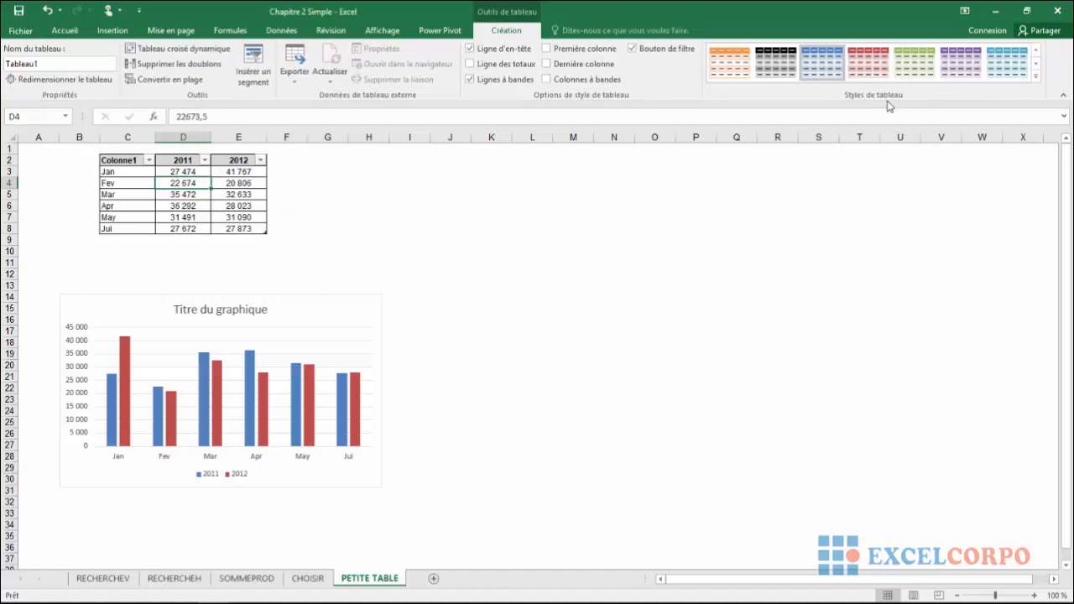
click(818, 65)
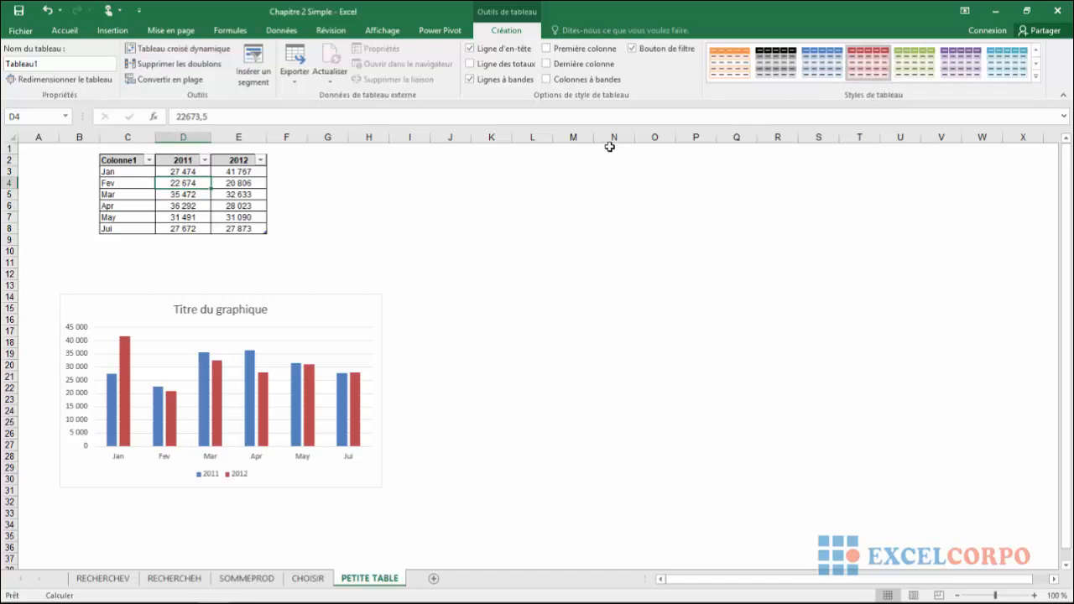
Look through the sort and filter options of the Colonne1, 2011 and 2012 columns without changing them.
click(149, 160)
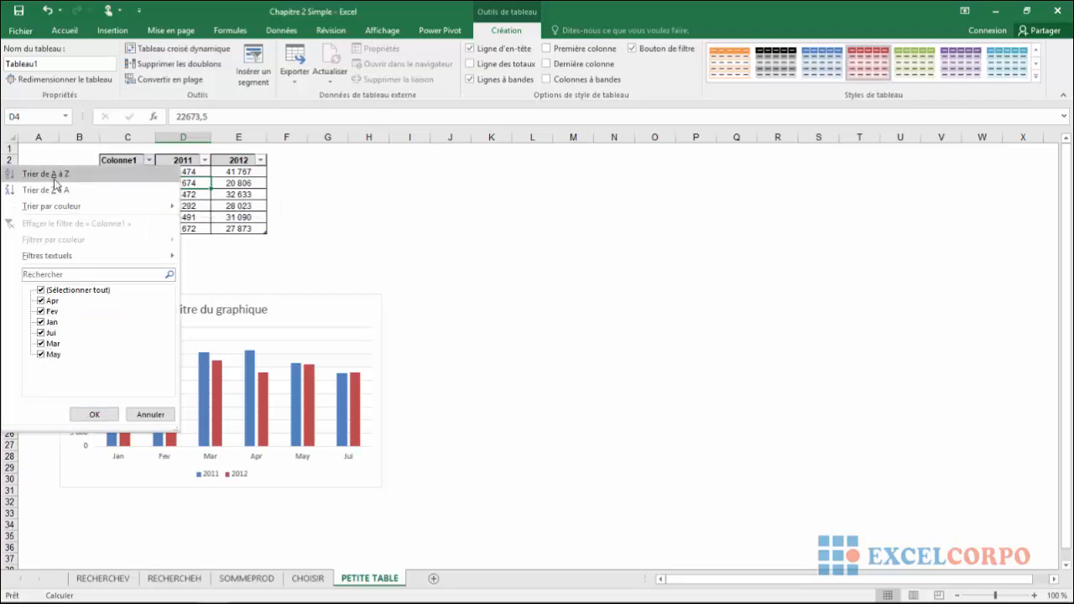
click(203, 162)
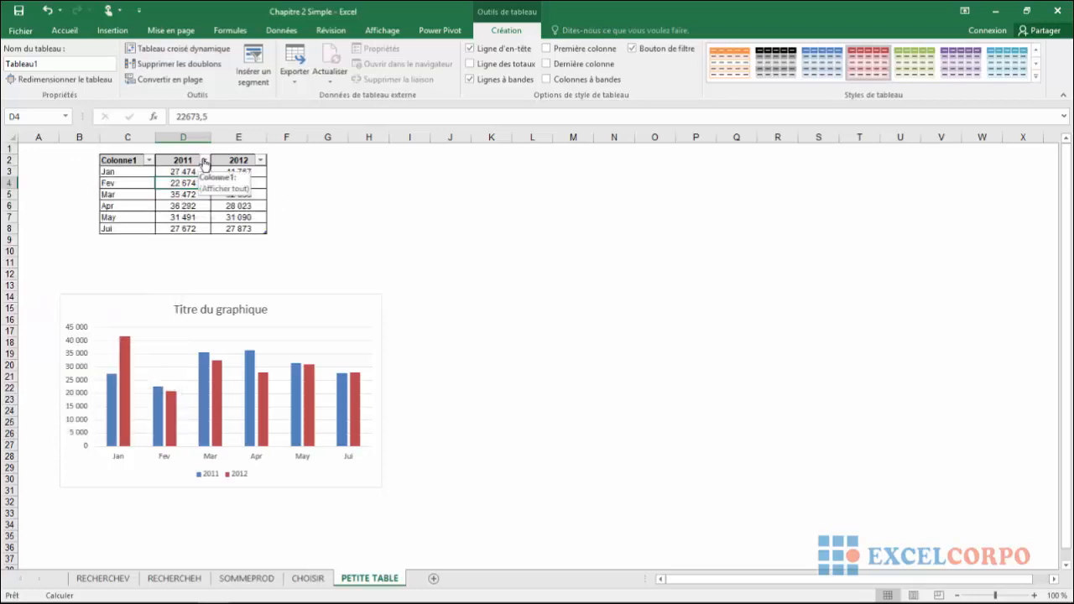
click(204, 160)
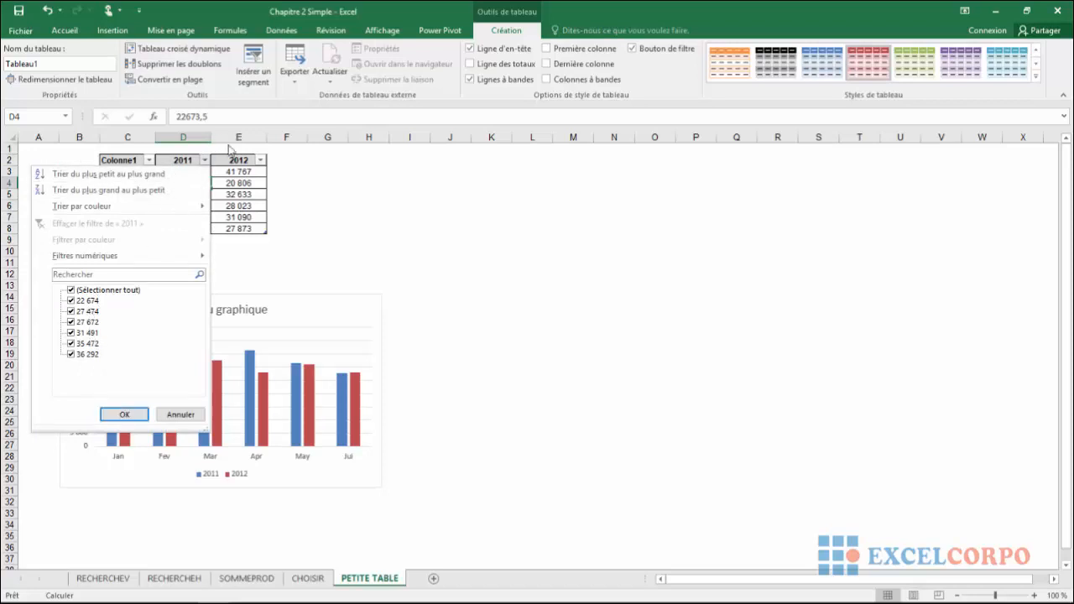
click(260, 162)
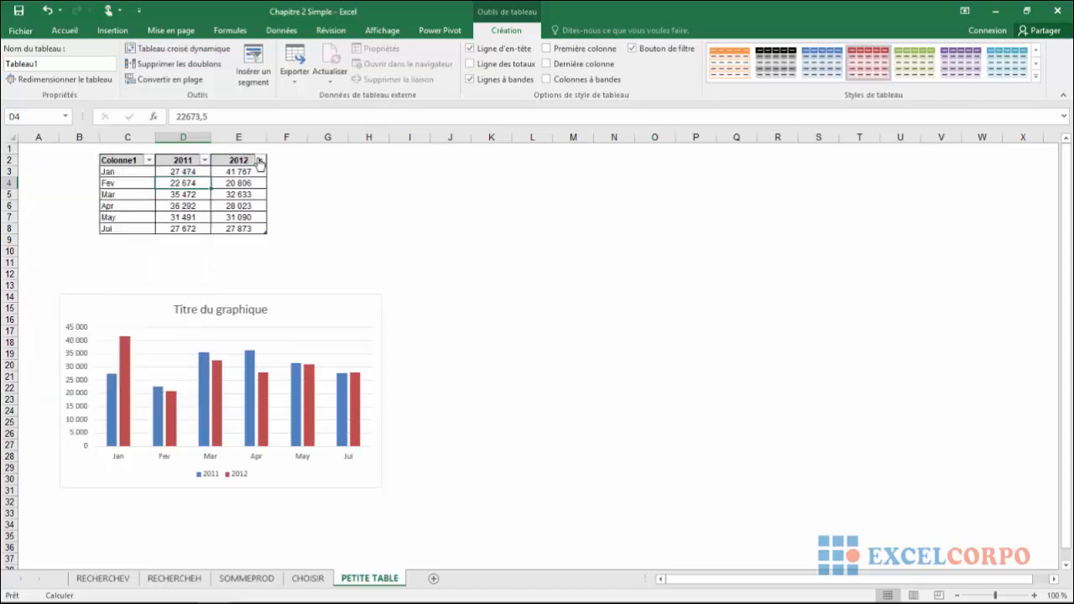
click(260, 160)
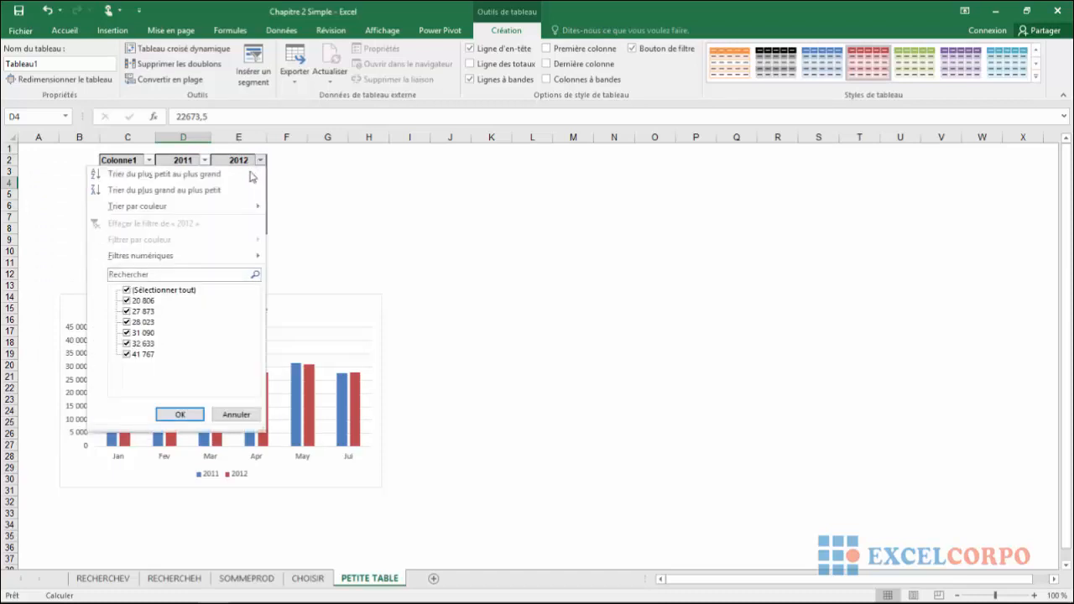
click(262, 161)
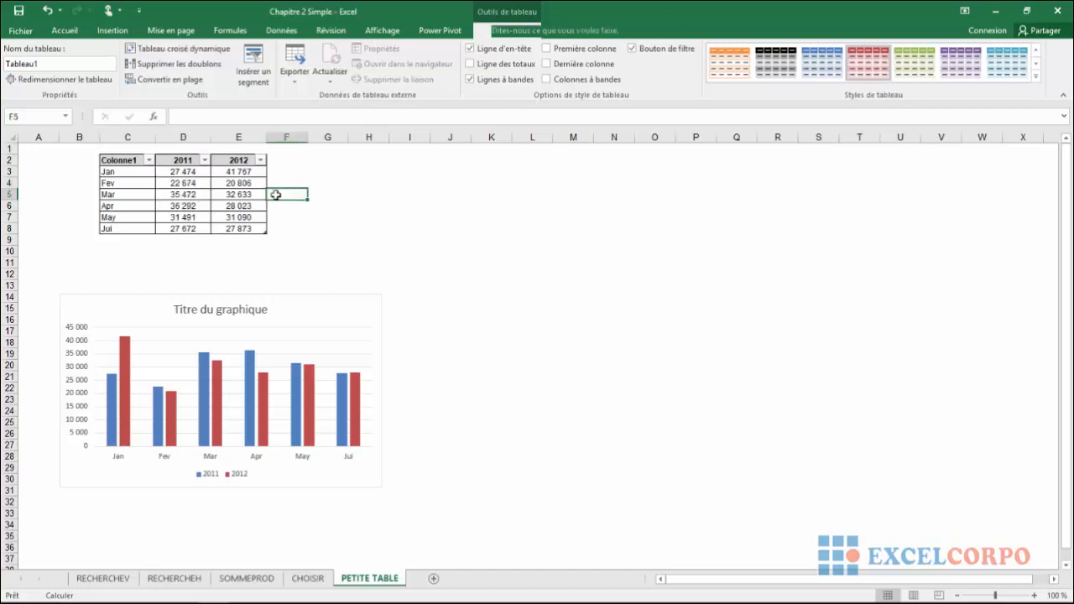
click(279, 195)
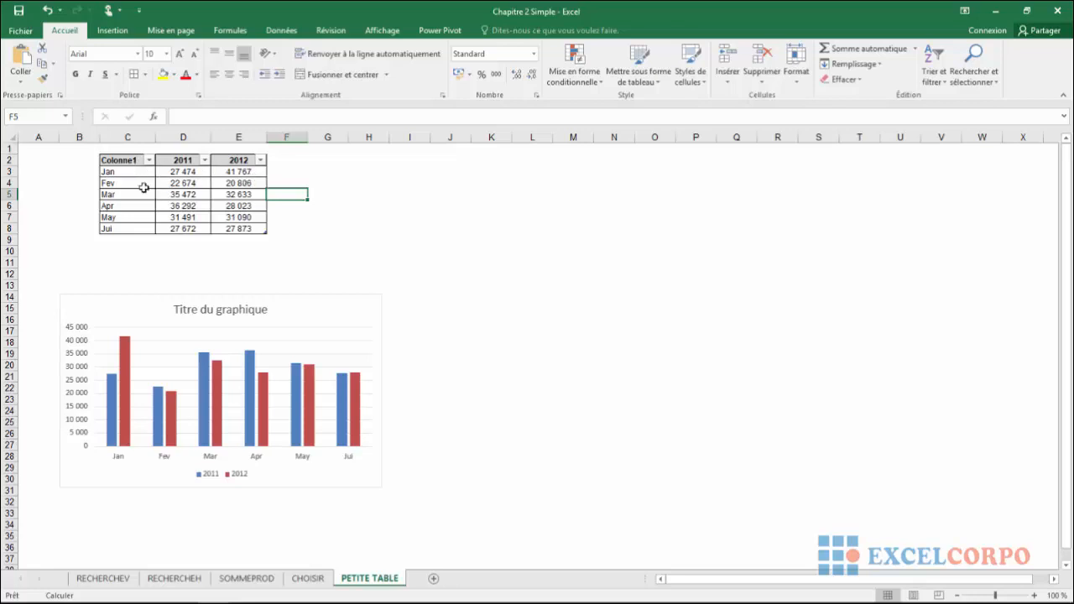
click(125, 161)
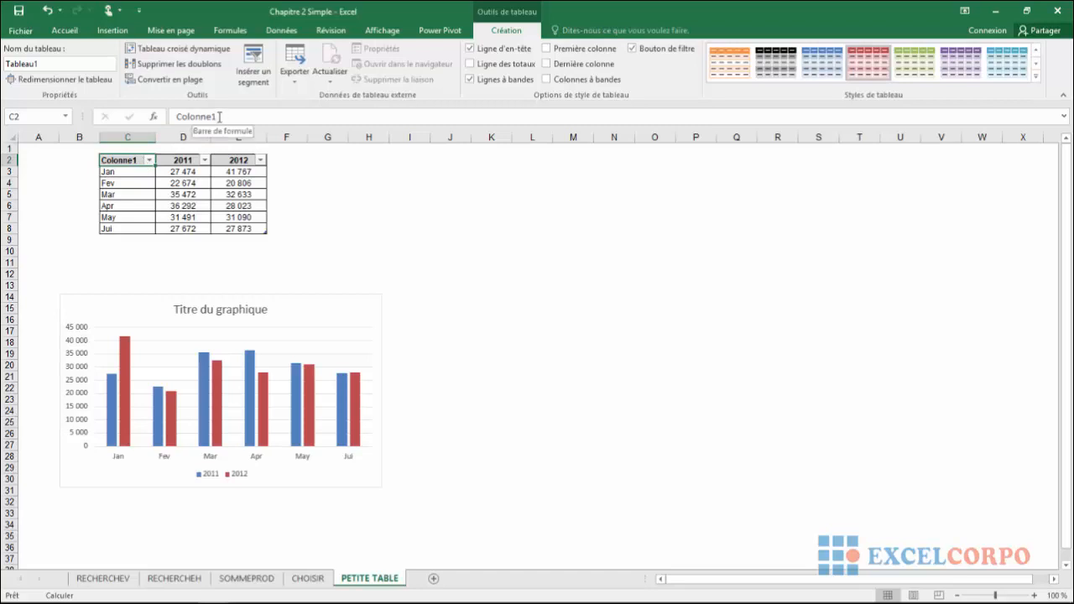
click(233, 244)
click(232, 218)
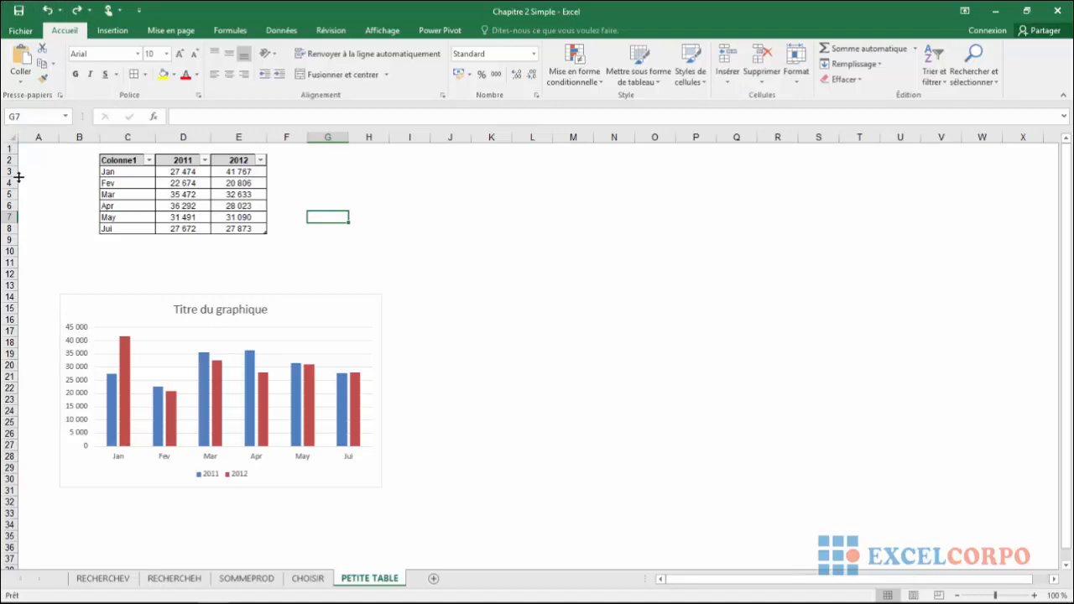
Add a new table row for the month "juil" in cell C9, directly below Jui.
double_click(116, 239)
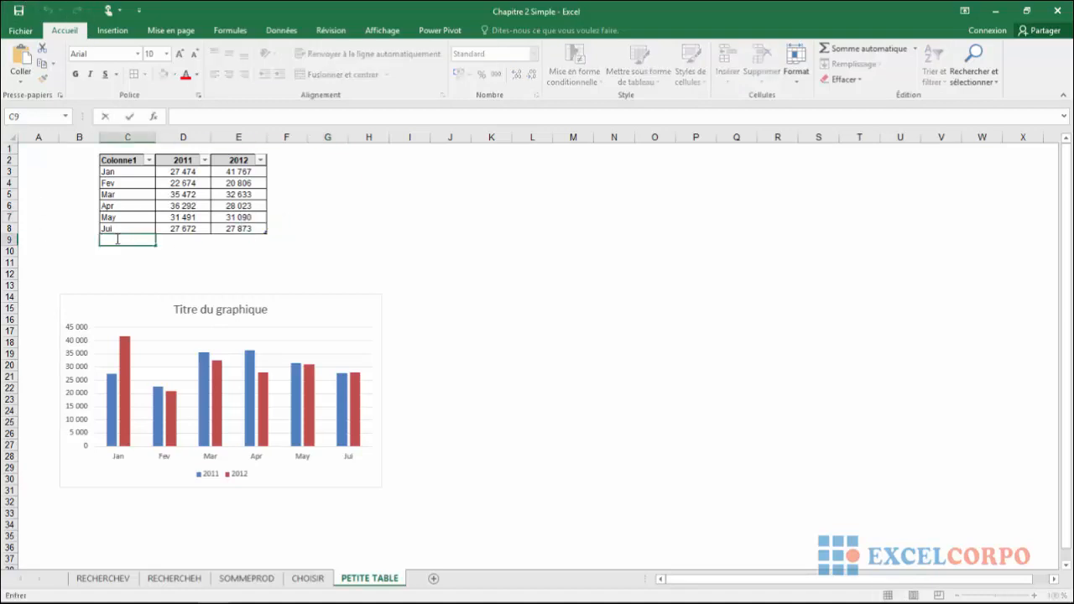
text(l)
key(BackSpace)
text(juil)
click(172, 262)
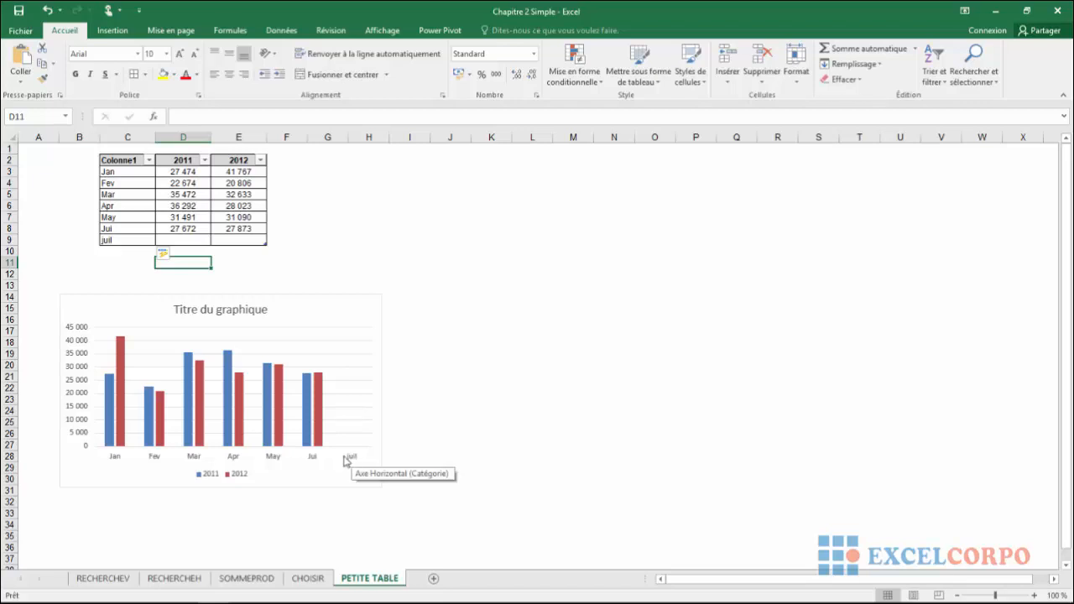
Add another table row for the month "aou" in cell C10, directly below juil.
click(112, 257)
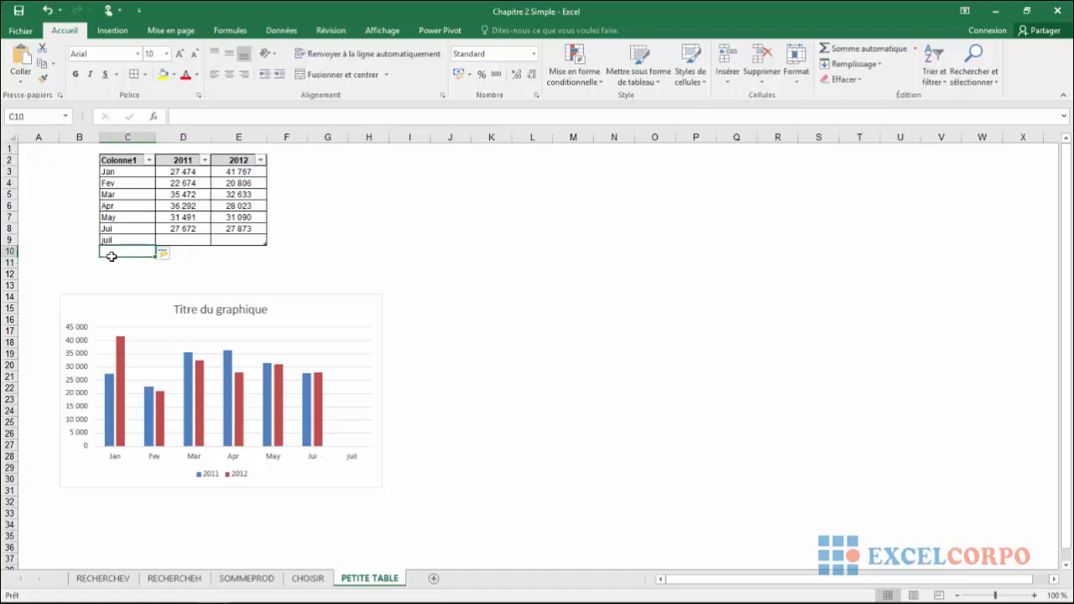
text(qou)
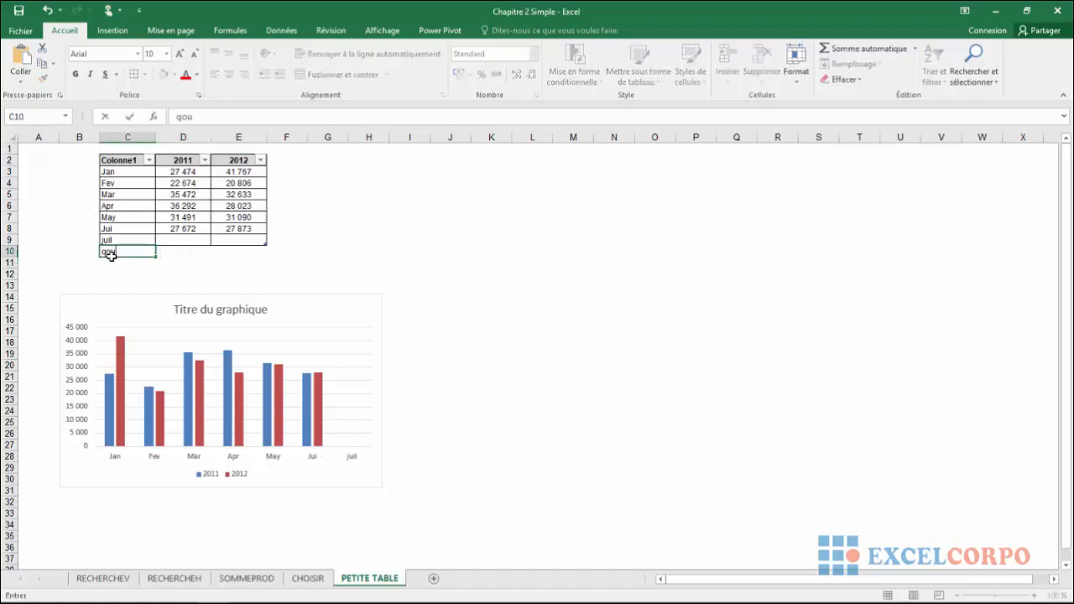
key(BackSpace)
key(BackSpace)
key(BackSpace)
text(aou)
key(Tab)
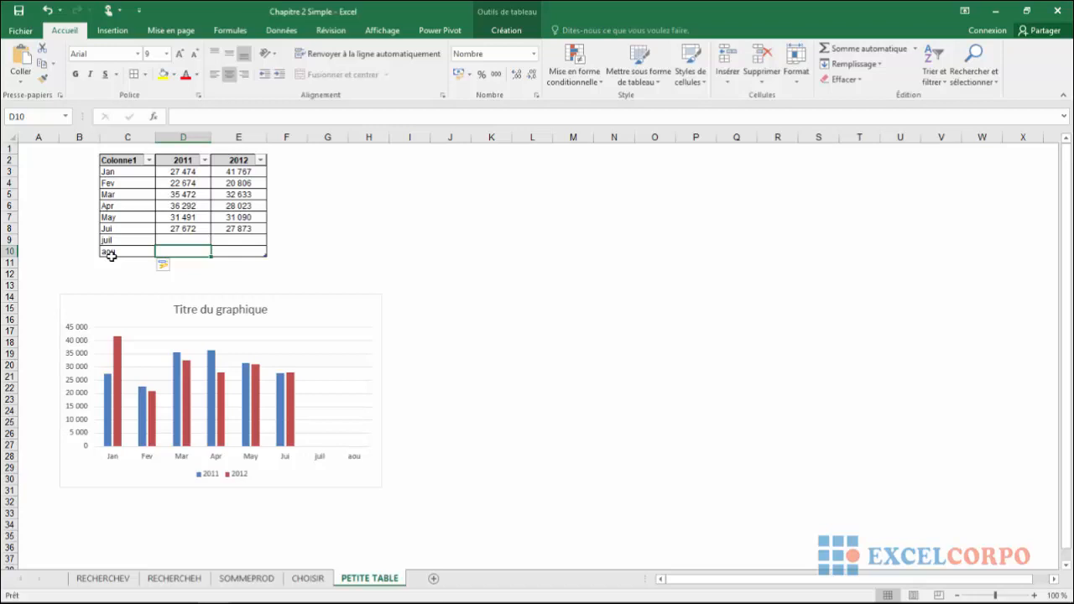
Enter 50000 for both 2011 and 2012 in the aou row.
text(50)
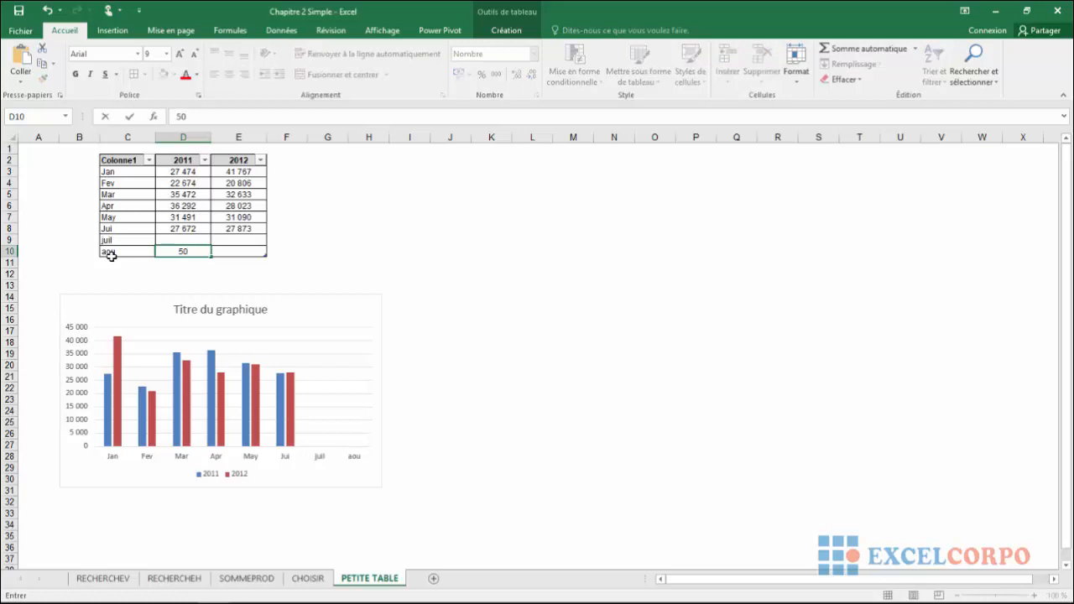
text(000)
key(Tab)
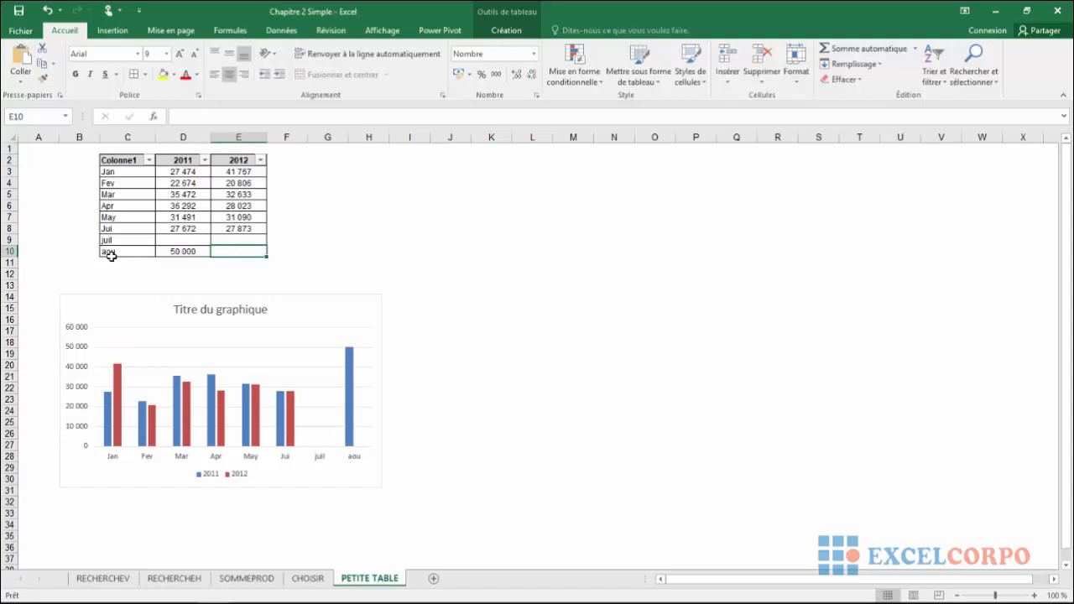
text(50000)
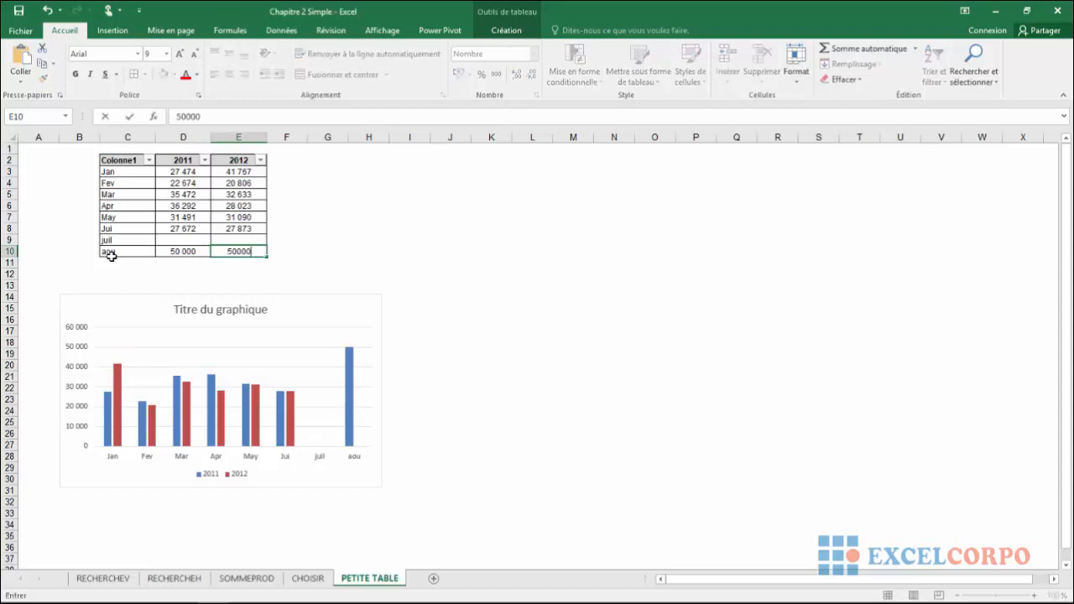
click(317, 265)
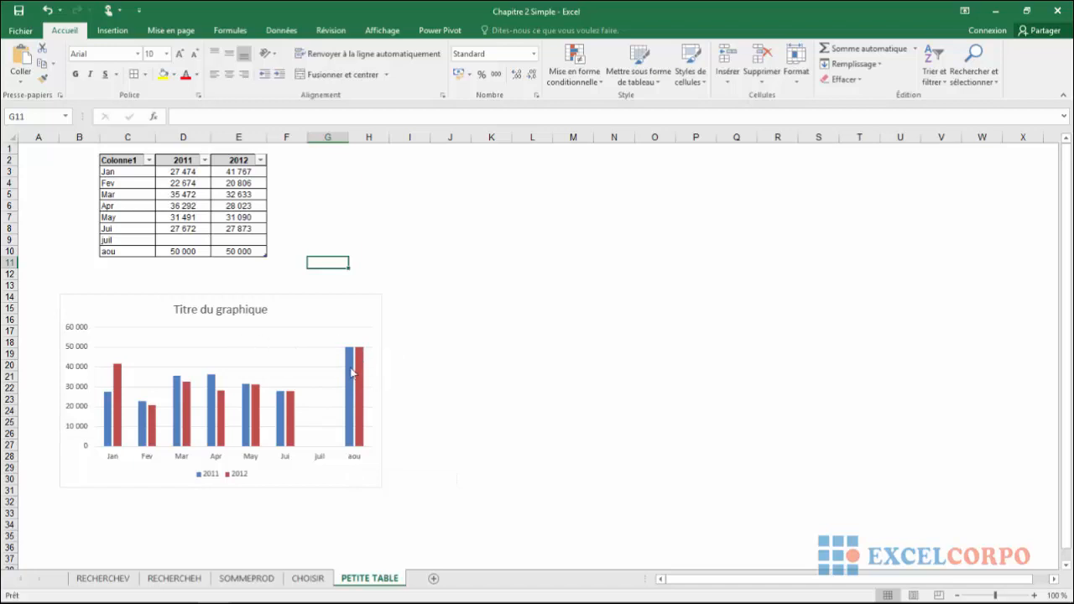
mouse_move(349, 362)
mouse_move(361, 422)
click(246, 338)
click(498, 374)
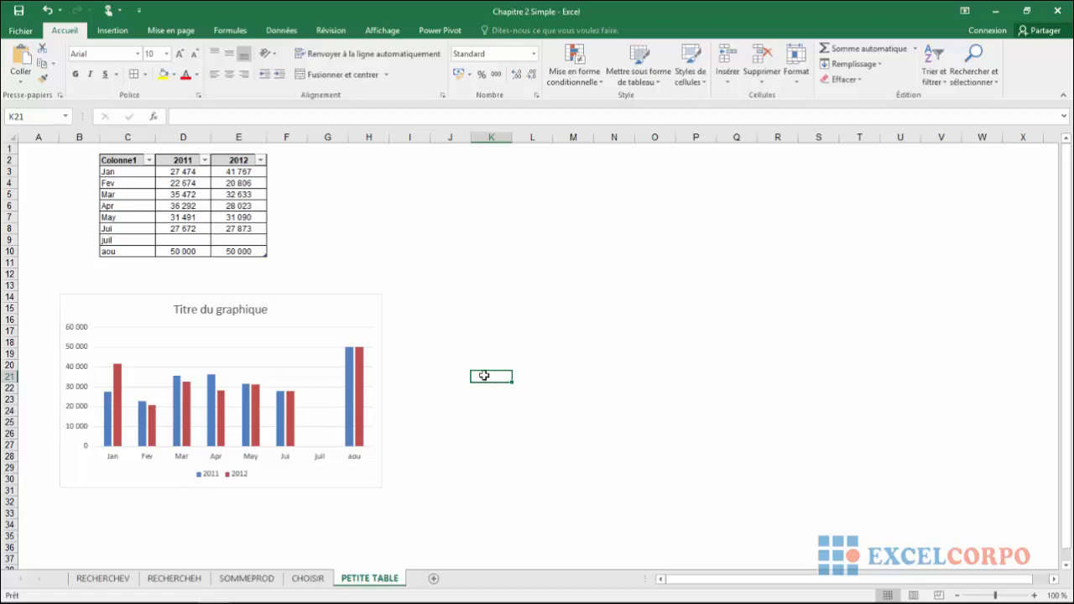
click(409, 296)
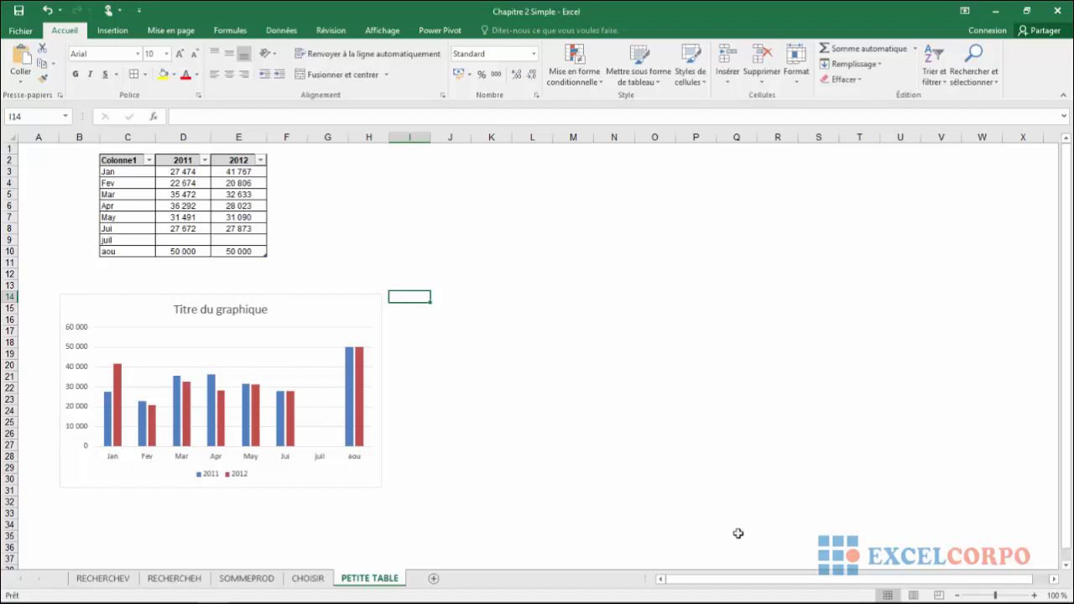
Convert the monthly data table back into a normal cell range.
click(183, 209)
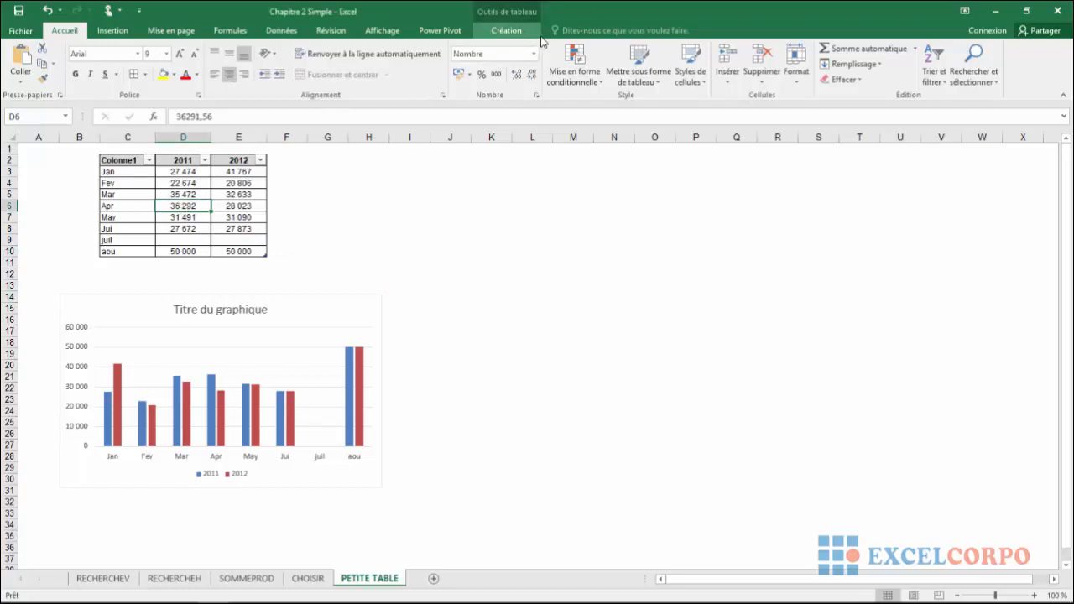
click(500, 34)
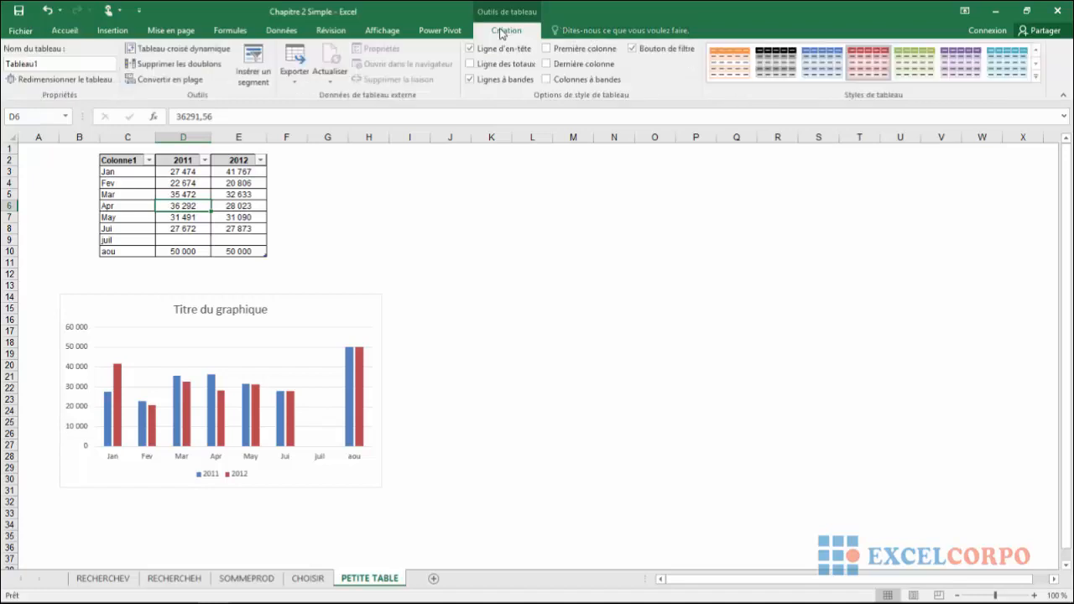
click(172, 83)
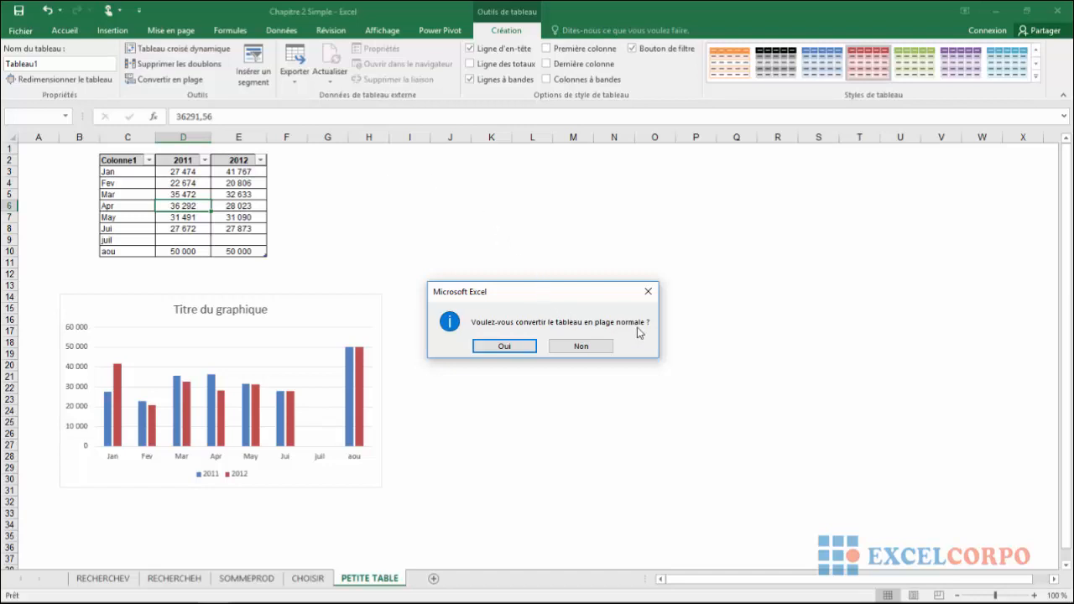
click(527, 350)
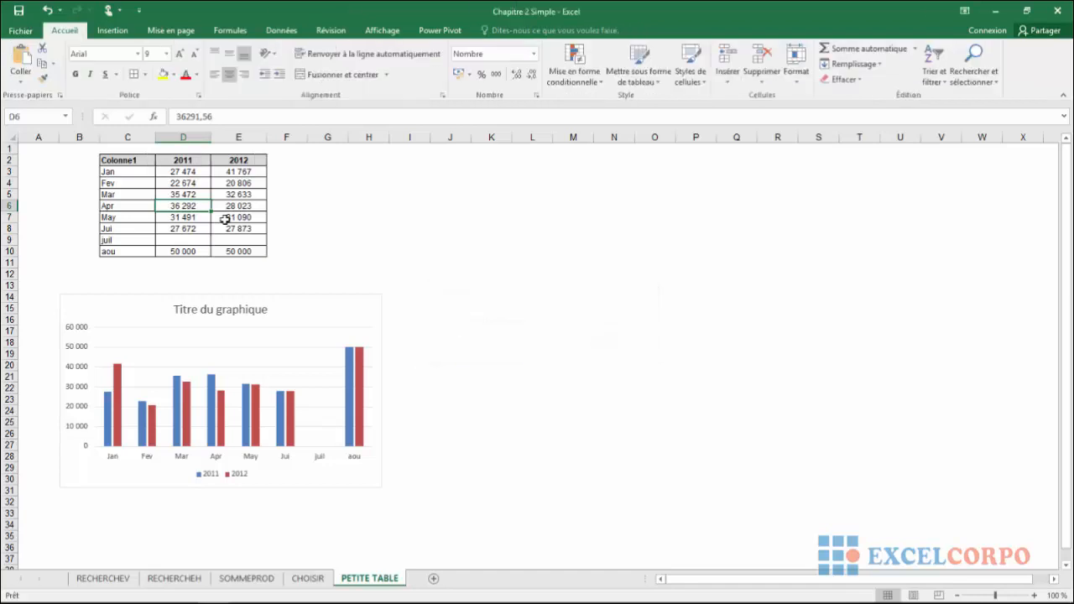